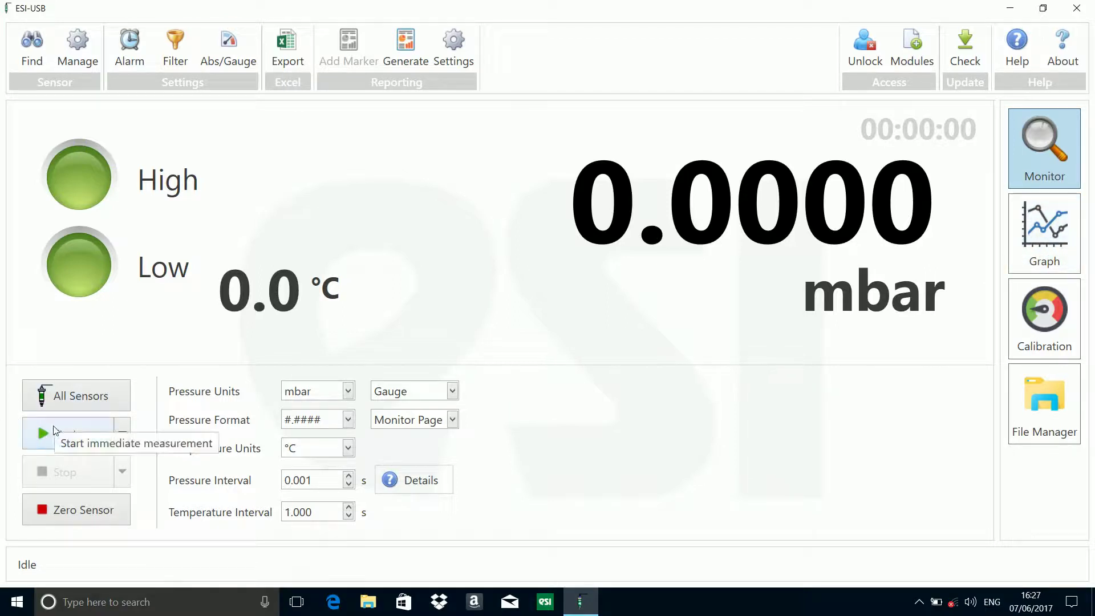
- Start an immediate live pressure measurement
{"action": "left_click", "coordinate": [54, 431]}
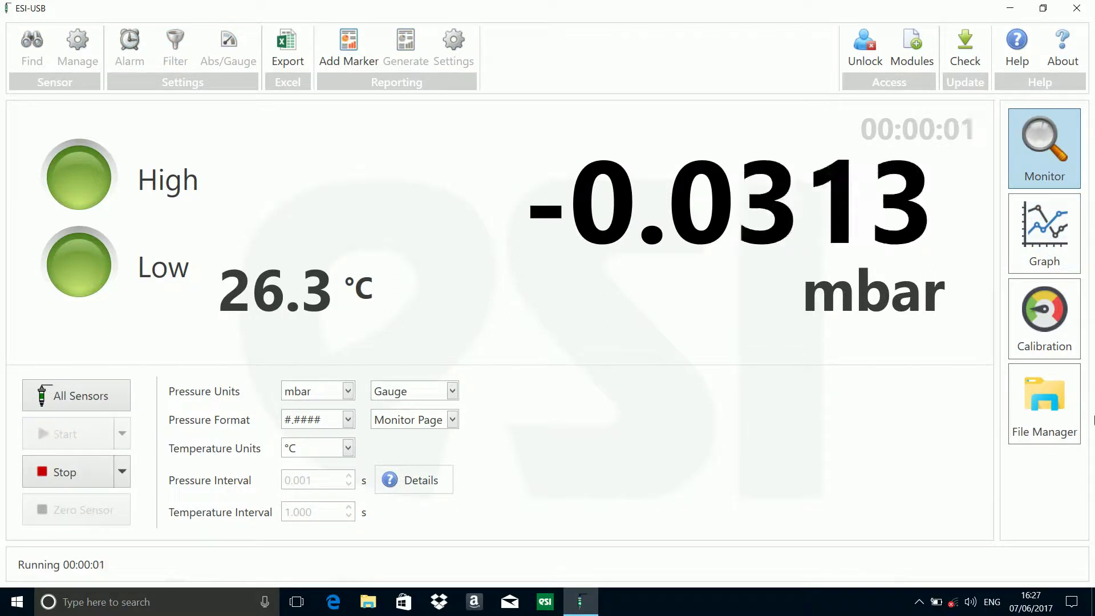
- Show the live pressure graph, and try the temperature trace before turning it off again
{"action": "left_click", "coordinate": [1038, 223]}
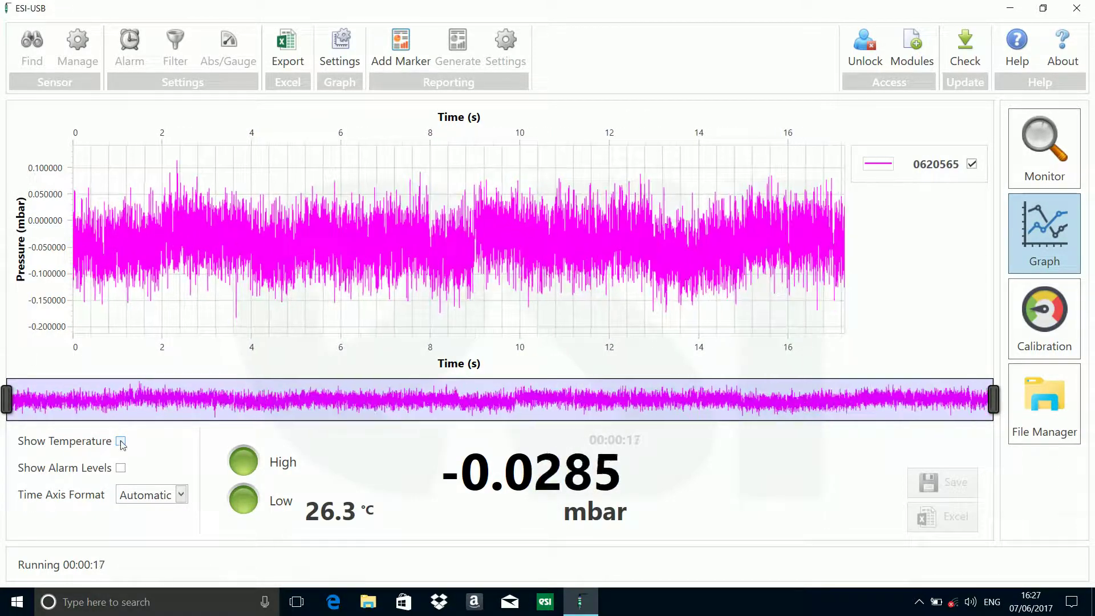
{"action": "left_click", "coordinate": [120, 442]}
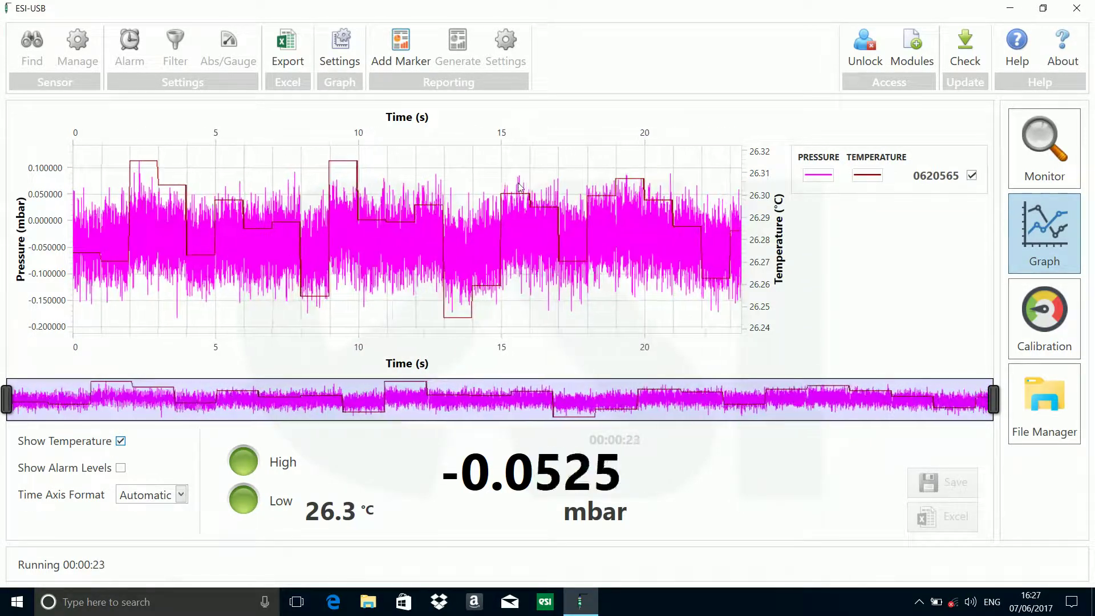
{"action": "left_click", "coordinate": [120, 441]}
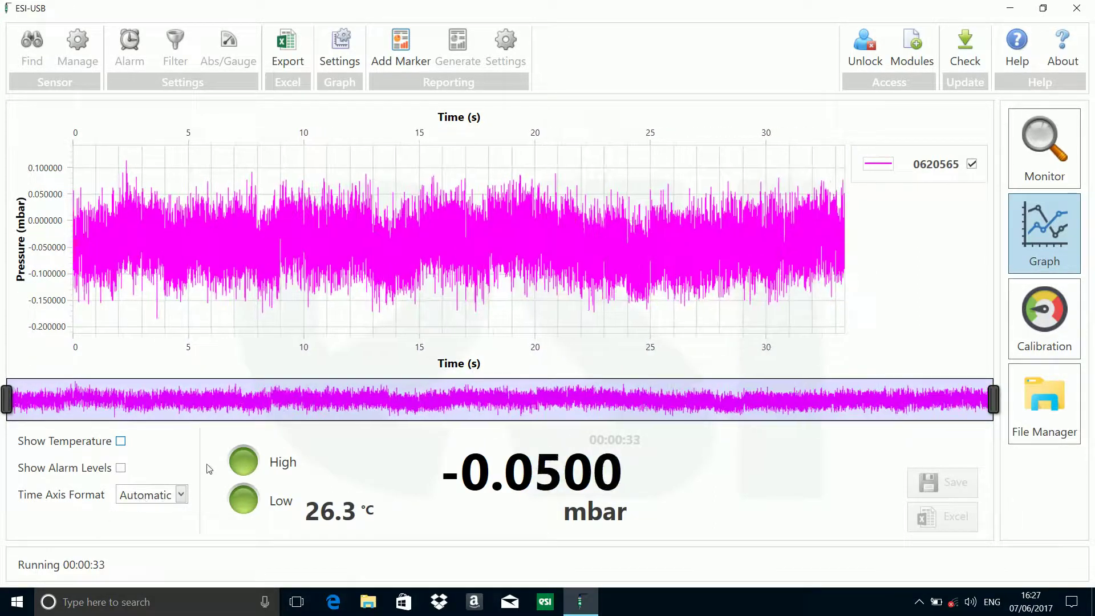
- Try Milliseconds and Days/Hours/Mins/Secs time axis formats, then settle on Seconds
{"action": "left_click", "coordinate": [181, 494]}
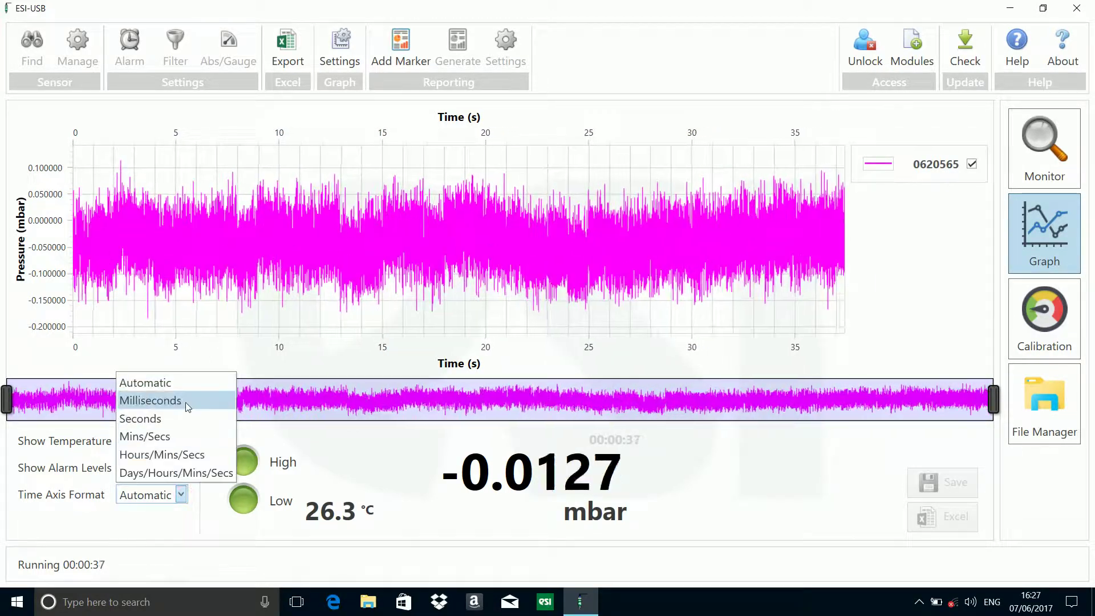
{"action": "left_click", "coordinate": [186, 401]}
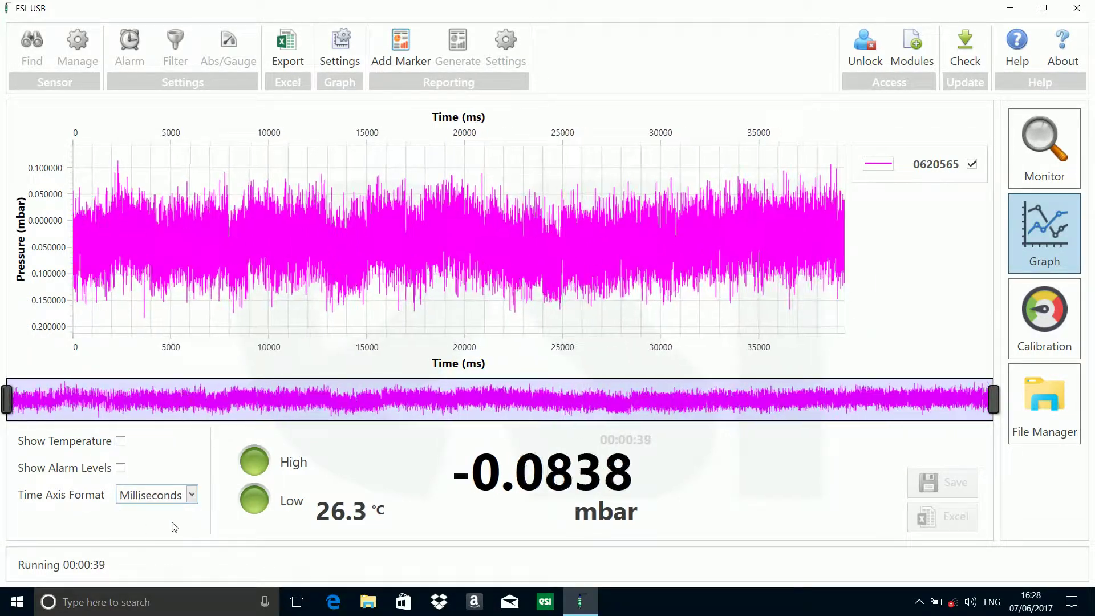
{"action": "left_click", "coordinate": [191, 494]}
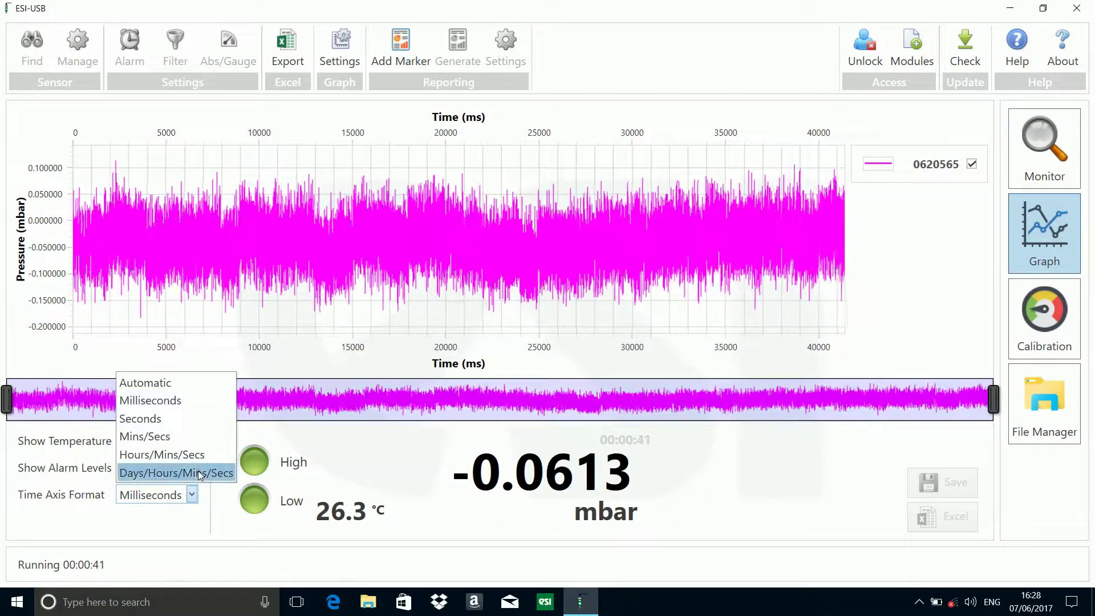
{"action": "left_click", "coordinate": [200, 474]}
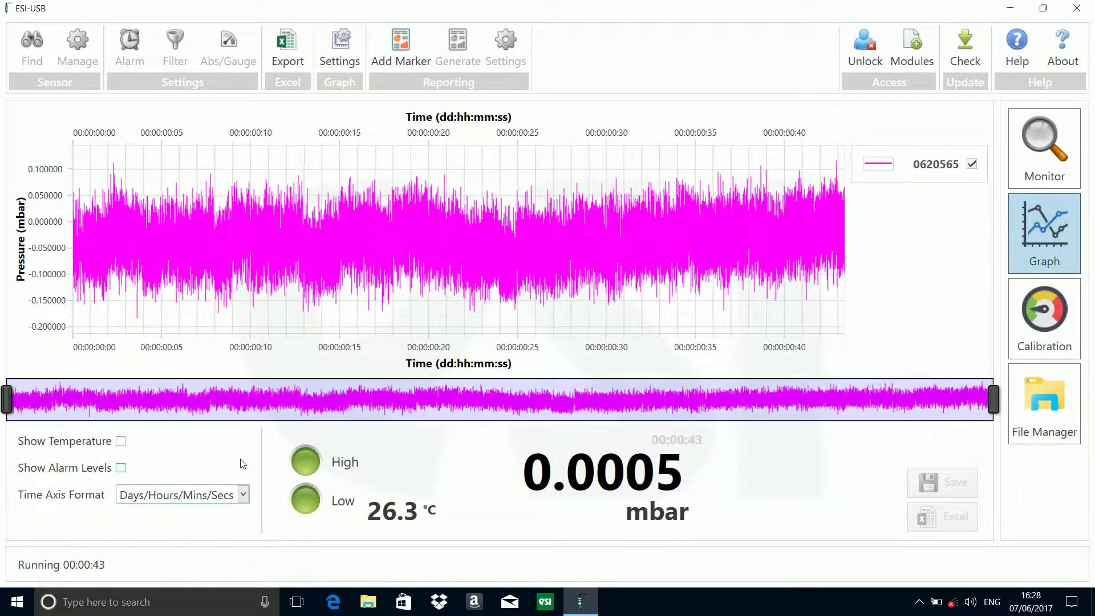
{"action": "left_click", "coordinate": [242, 494]}
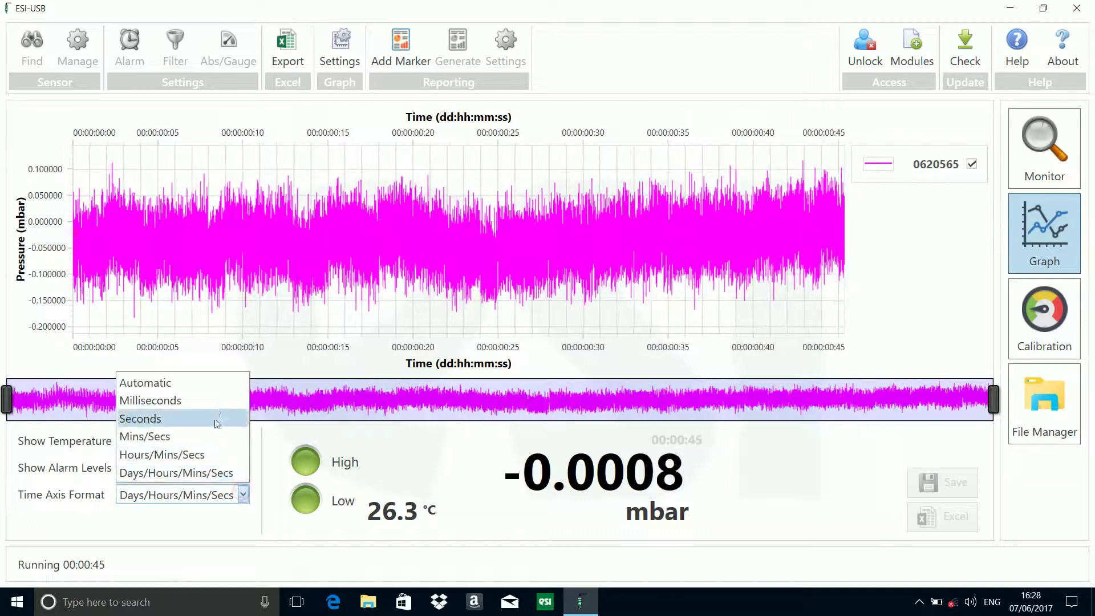
{"action": "left_click", "coordinate": [197, 417]}
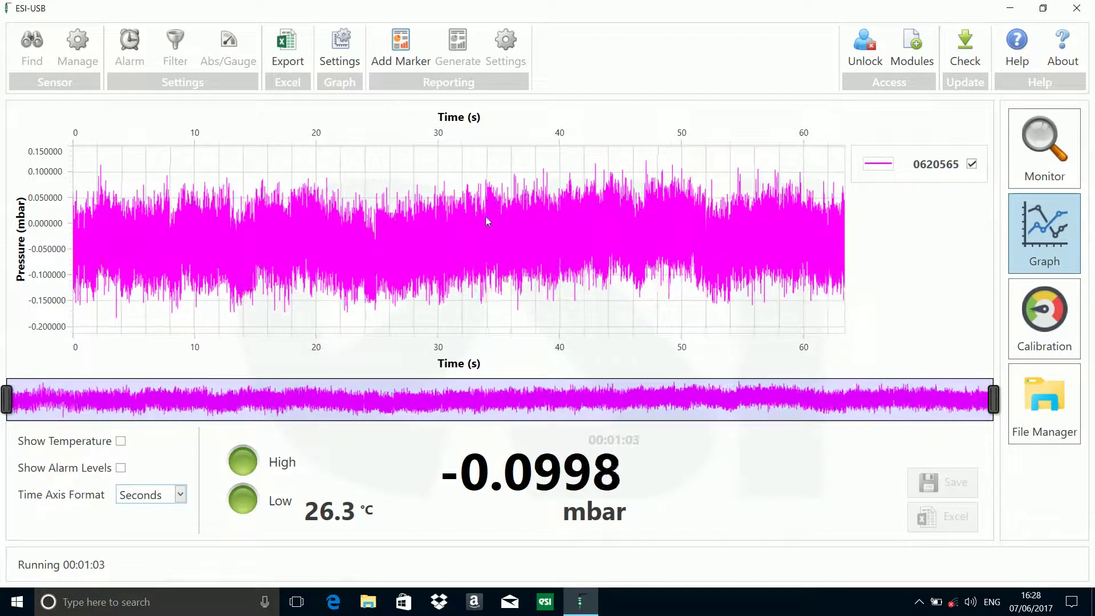
- Add two markers at about 65 s and 71 s, then zoom to roughly 30–75 s
{"action": "left_click", "coordinate": [397, 42]}
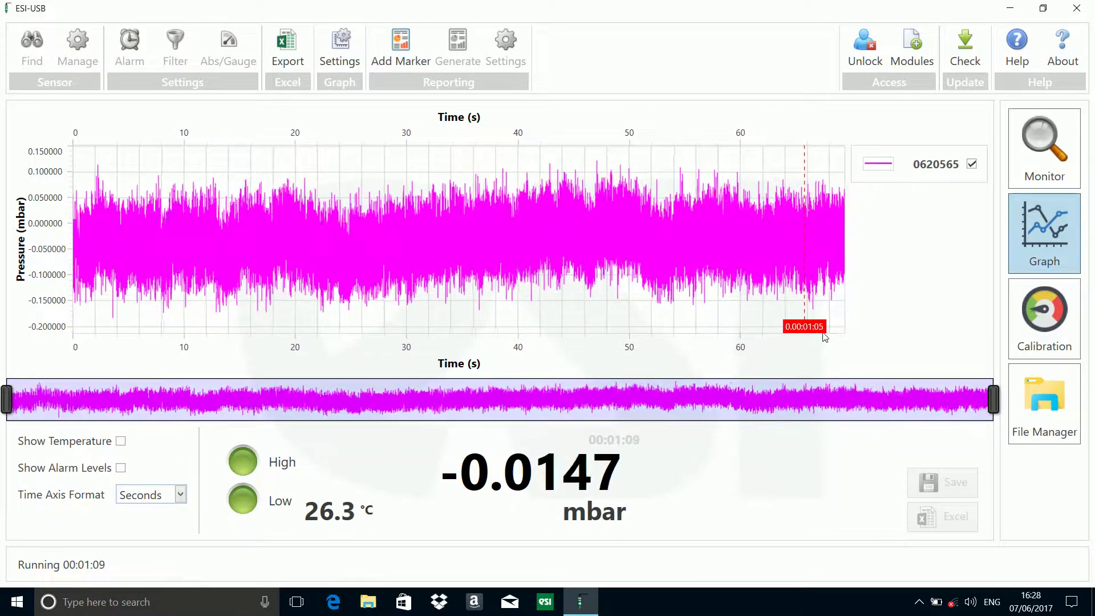
{"action": "left_click", "coordinate": [386, 47]}
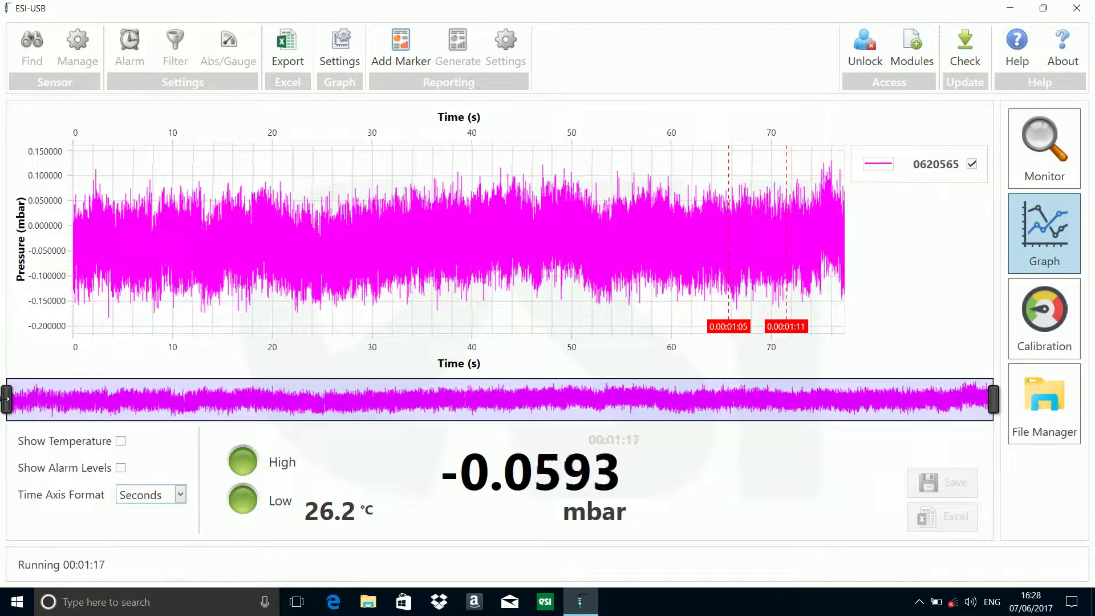
{"action": "left_click_drag", "start_coordinate": [6, 399], "coordinate": [380, 399]}
- Narrow the graph span progressively from about 43–78 s down to 61–71 s
{"action": "left_click_drag", "start_coordinate": [510, 438], "coordinate": [528, 440]}
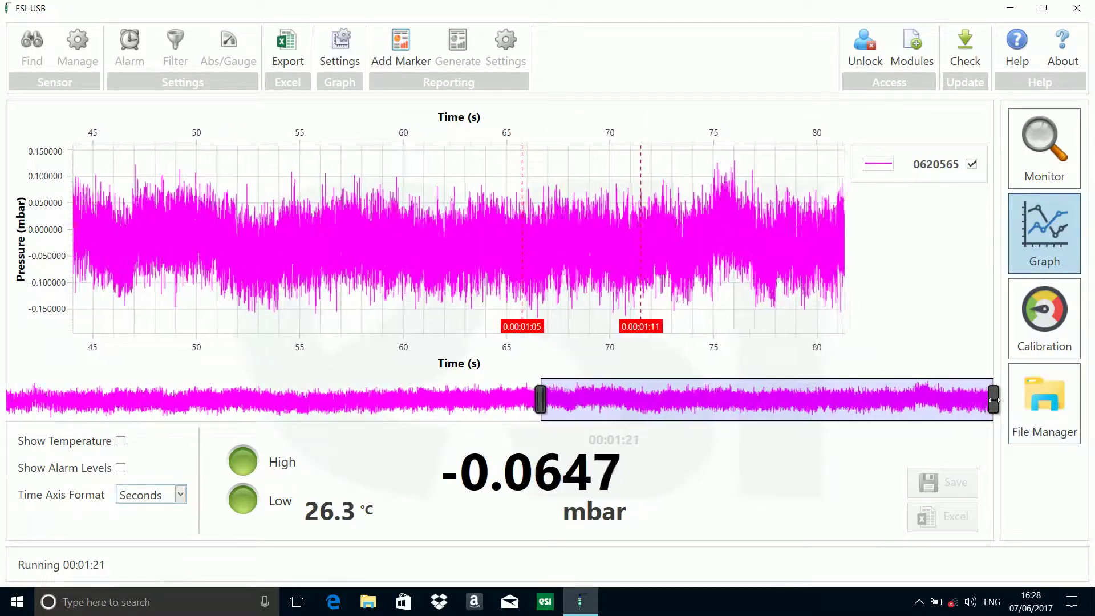
{"action": "left_click_drag", "start_coordinate": [925, 408], "coordinate": [802, 418]}
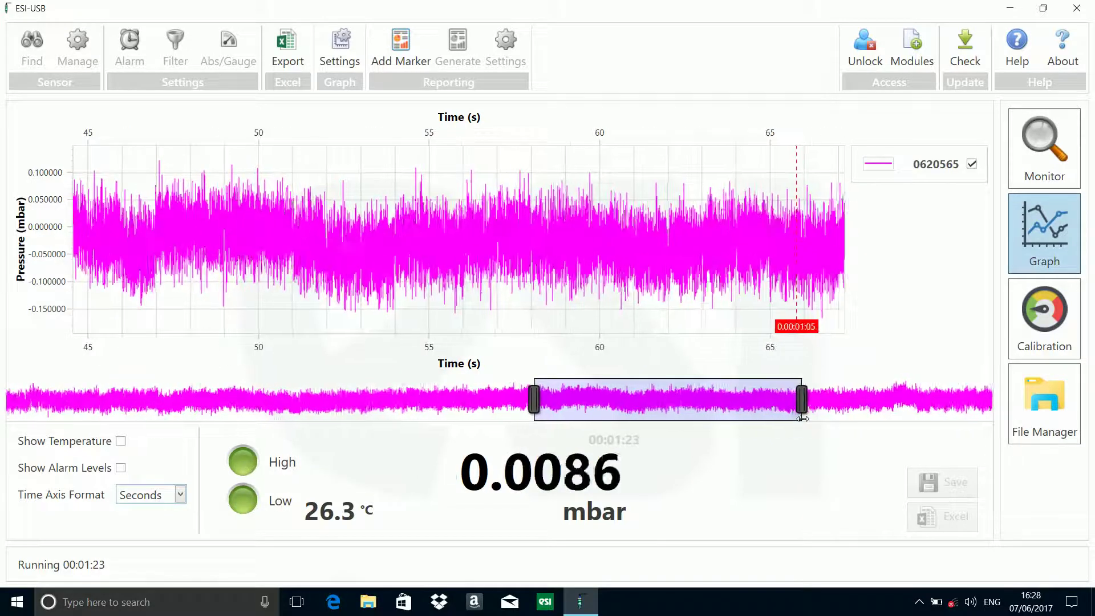
{"action": "left_click_drag", "start_coordinate": [519, 403], "coordinate": [619, 408]}
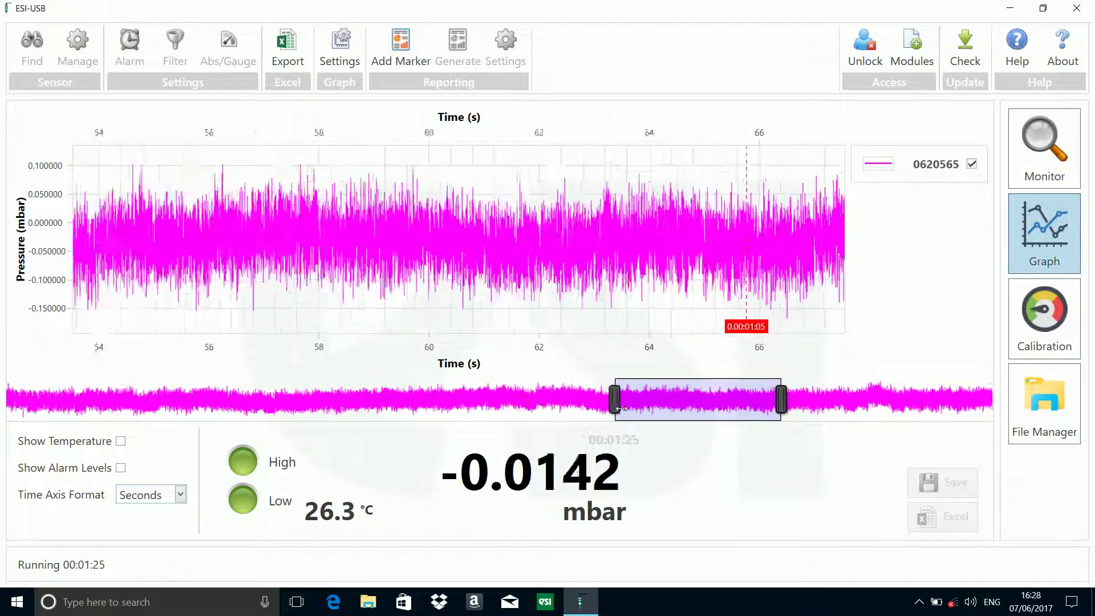
{"action": "mouse_move", "coordinate": [703, 408]}
{"action": "left_mouse_down"}
{"action": "mouse_move", "coordinate": [756, 405]}
{"action": "mouse_move", "coordinate": [661, 406]}
{"action": "mouse_move", "coordinate": [768, 408]}
{"action": "mouse_move", "coordinate": [696, 417]}
{"action": "left_mouse_up"}
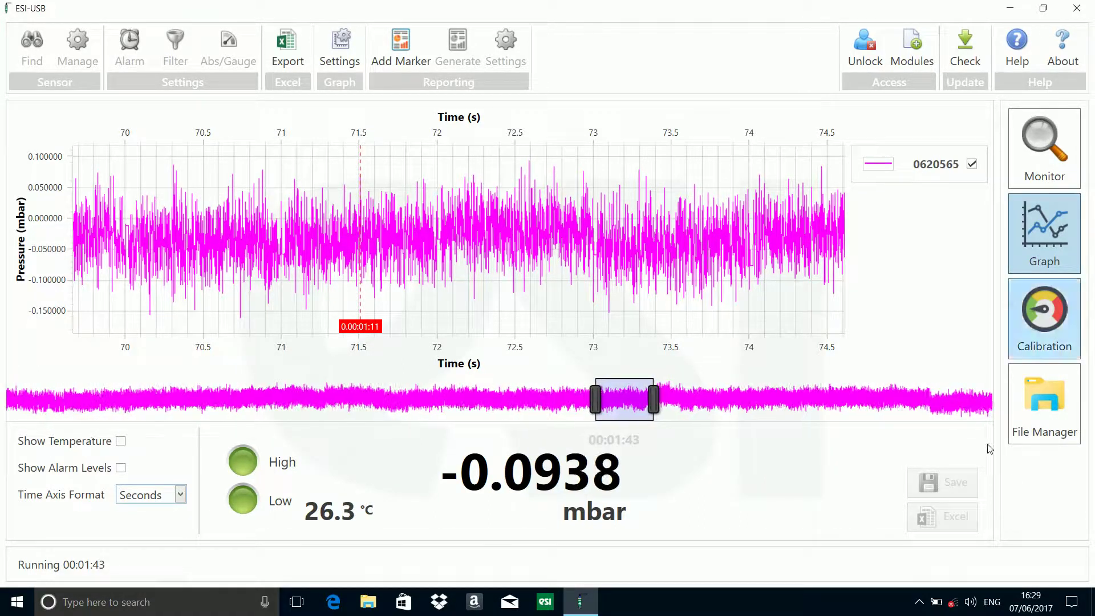
- Zoom in to about 70–72.5 s, pan earlier, then widen to about 80–130 s
{"action": "left_click_drag", "start_coordinate": [636, 425], "coordinate": [582, 430]}
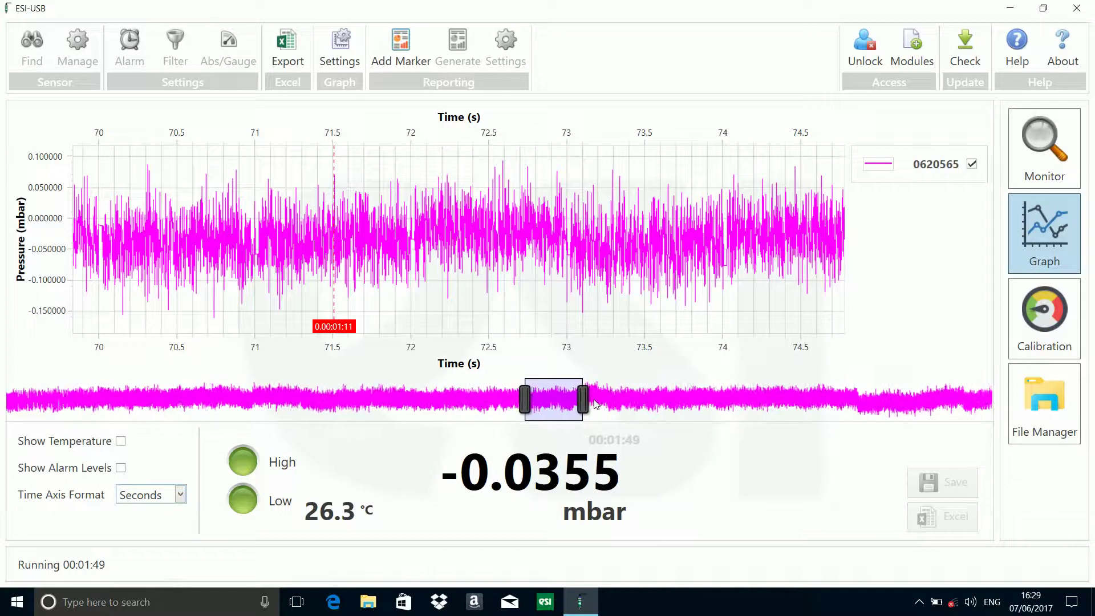
{"action": "left_click_drag", "start_coordinate": [577, 401], "coordinate": [495, 403]}
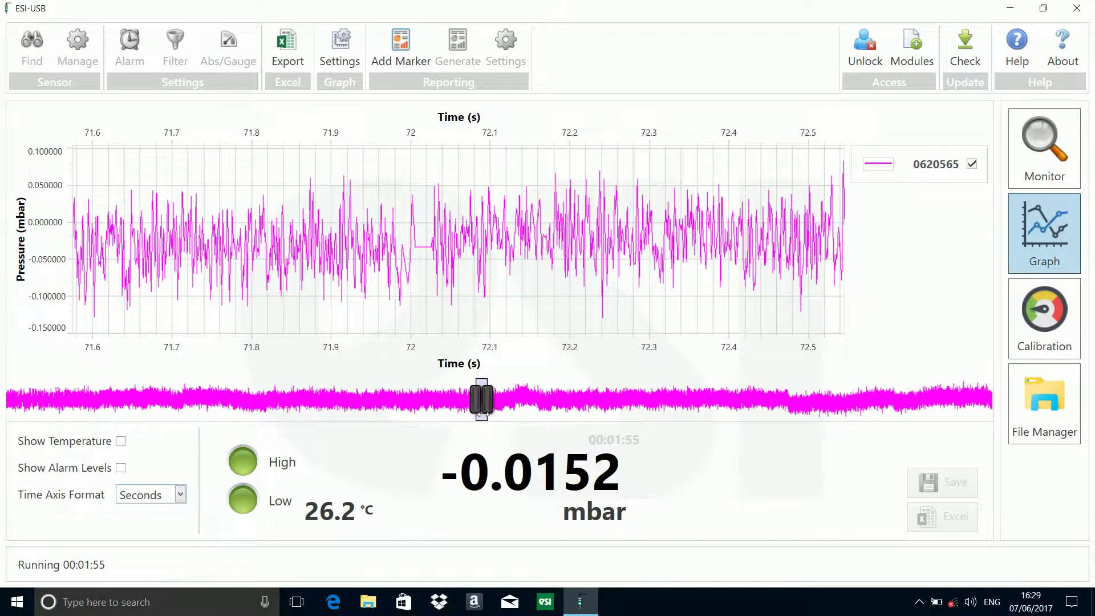
{"action": "left_click_drag", "start_coordinate": [495, 280], "coordinate": [778, 288]}
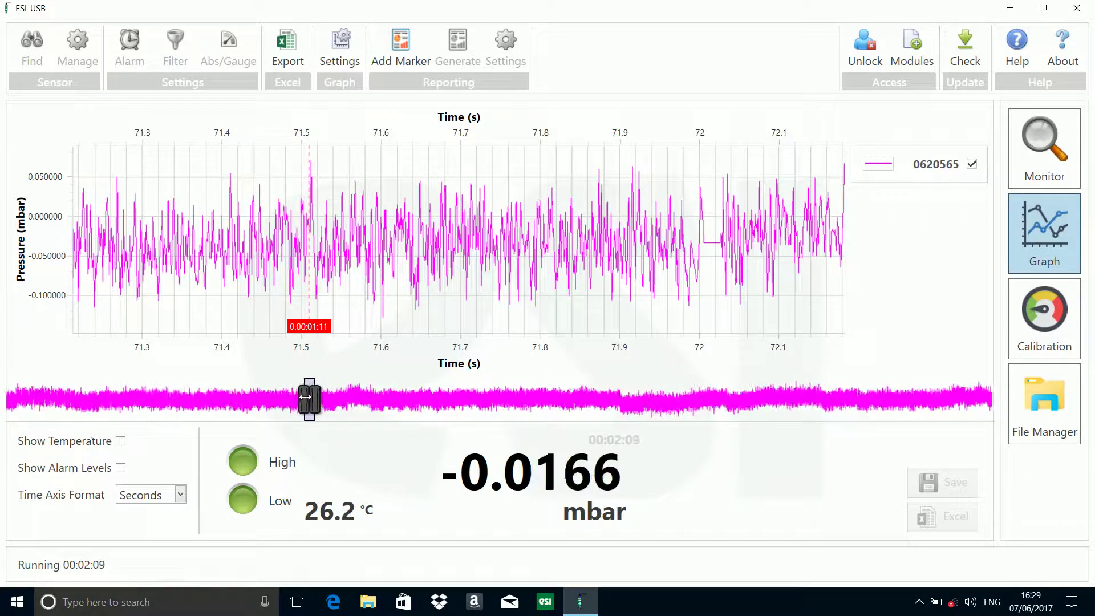
{"action": "left_click_drag", "start_coordinate": [305, 398], "coordinate": [993, 397]}
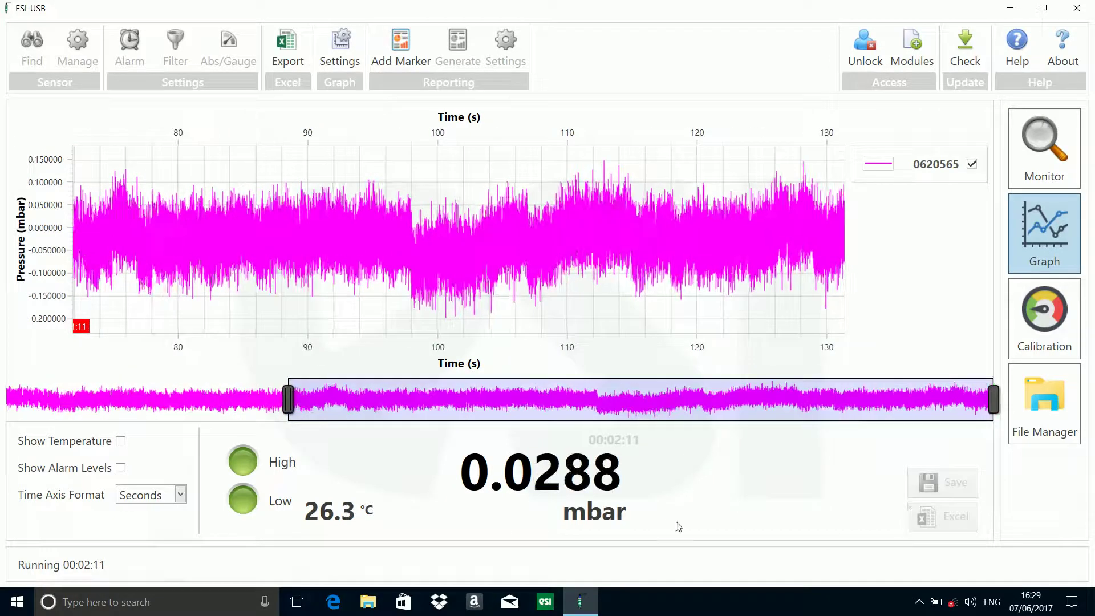
- Widen the view to the whole recording so both markers show
{"action": "left_click_drag", "start_coordinate": [288, 397], "coordinate": [18, 409]}
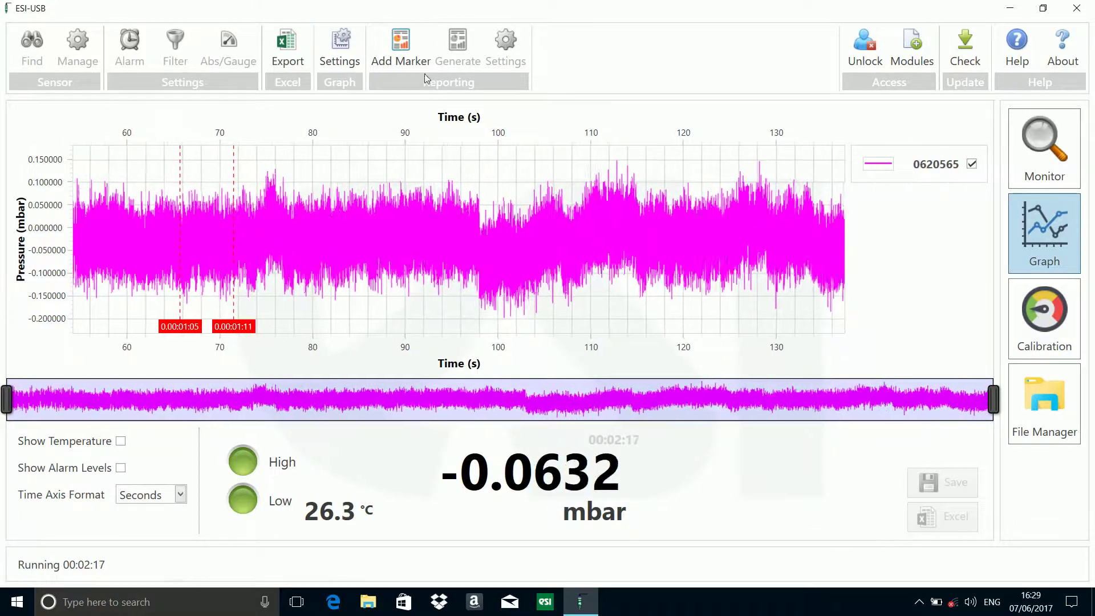
- In Graph Properties, switch the X-axis minor grid lines off and back on
{"action": "left_click", "coordinate": [351, 63]}
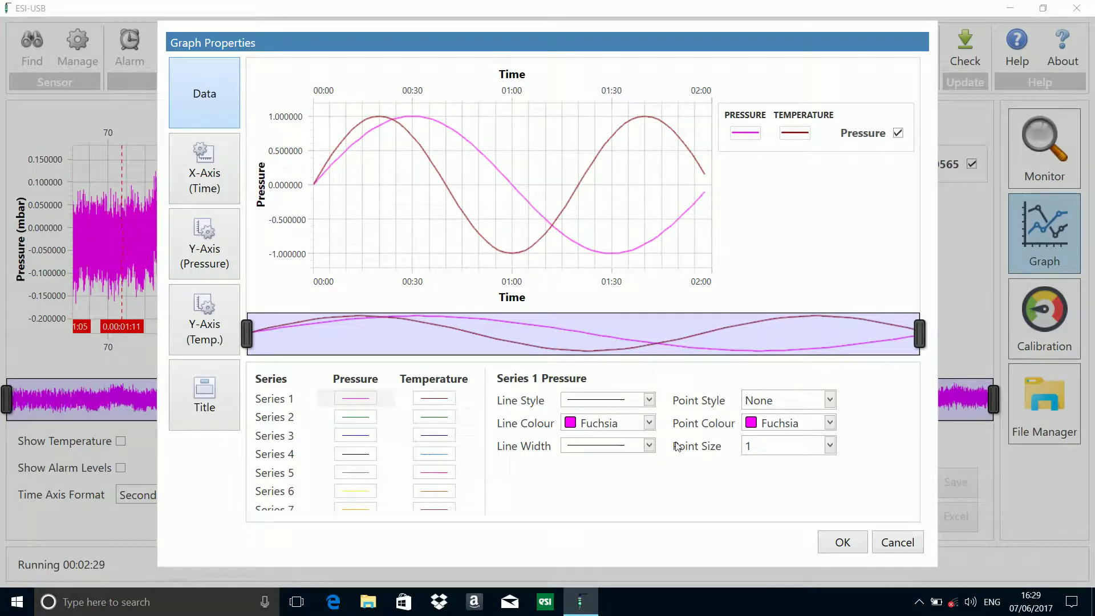
{"action": "left_click", "coordinate": [224, 181]}
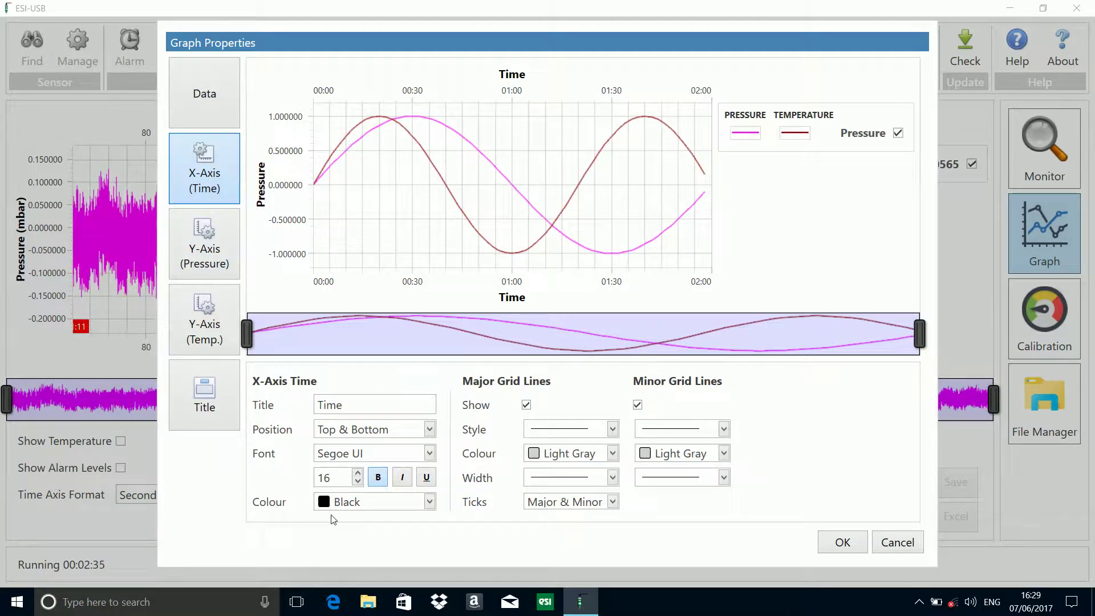
{"action": "left_click", "coordinate": [638, 405]}
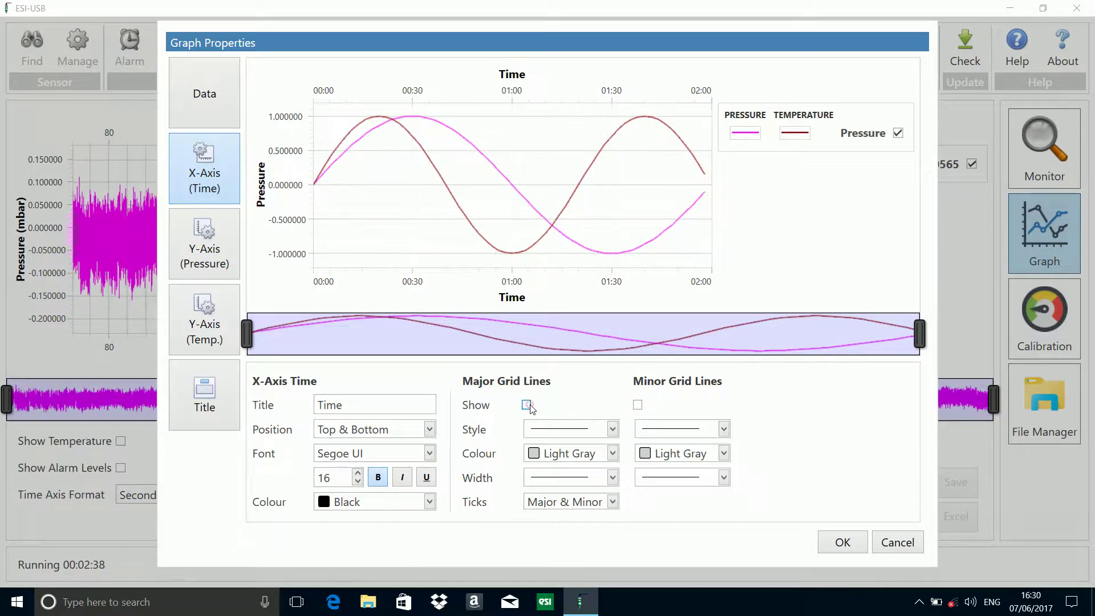
{"action": "left_click", "coordinate": [637, 405]}
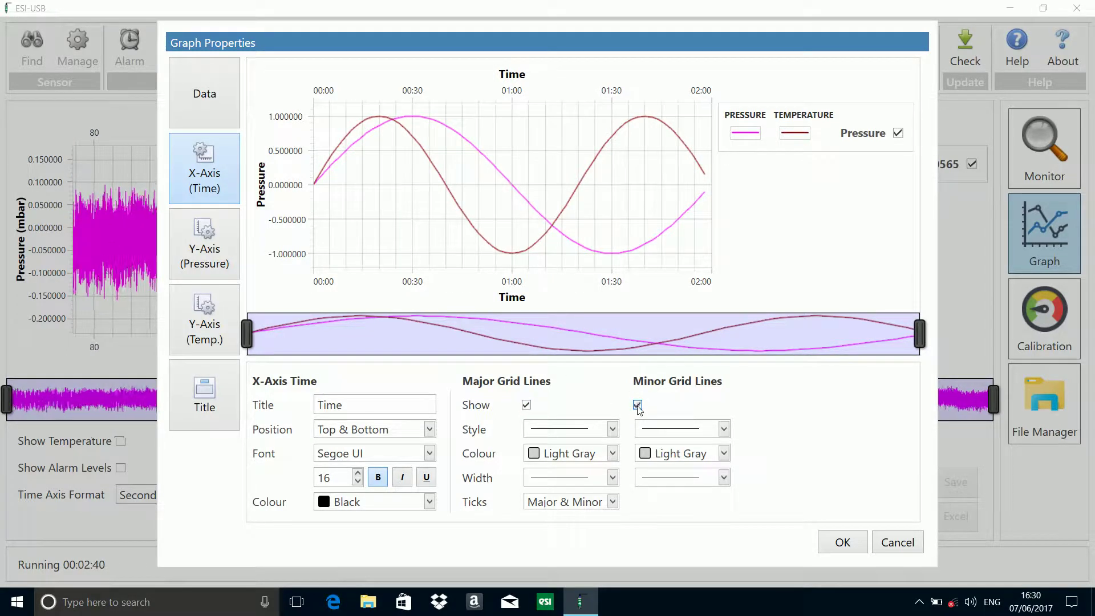
- Review the Y-axis Pressure and Temp. settings, then the Title tab
{"action": "left_click", "coordinate": [233, 268]}
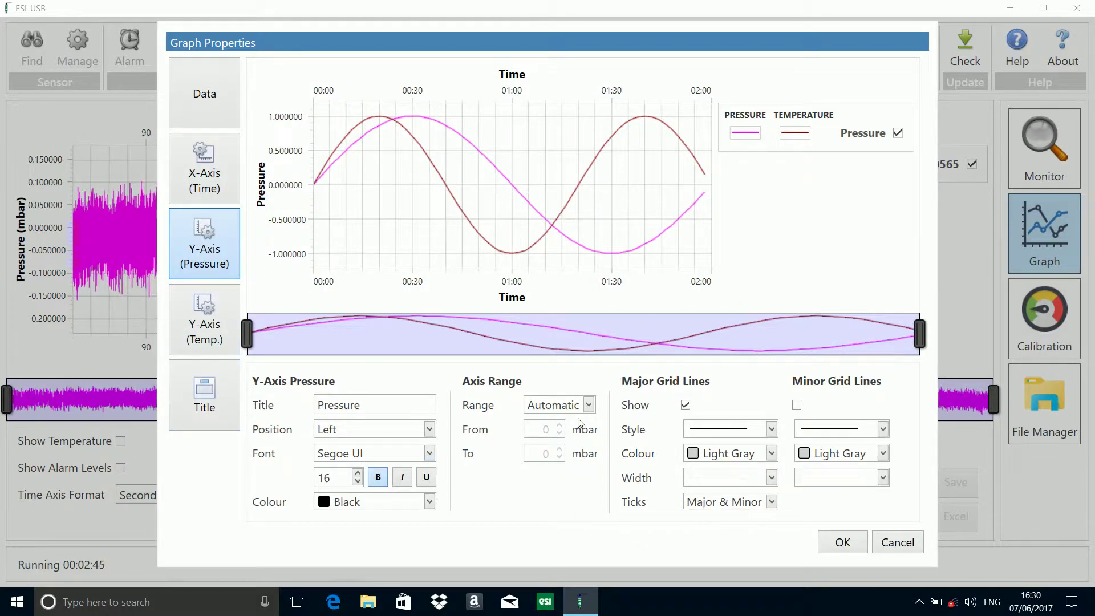
{"action": "left_click", "coordinate": [187, 312]}
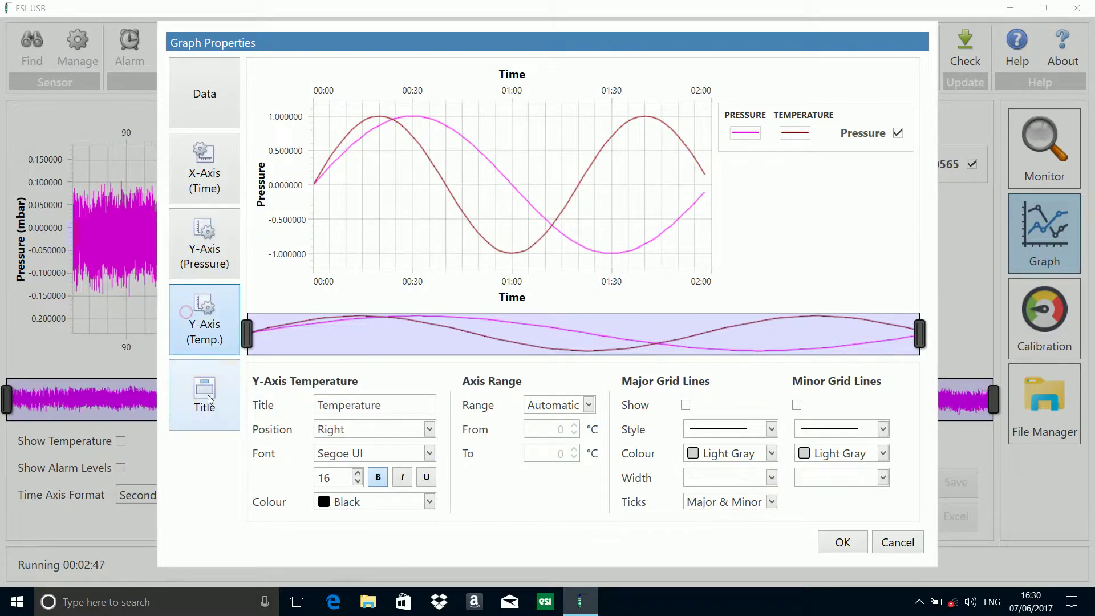
{"action": "left_click", "coordinate": [209, 400]}
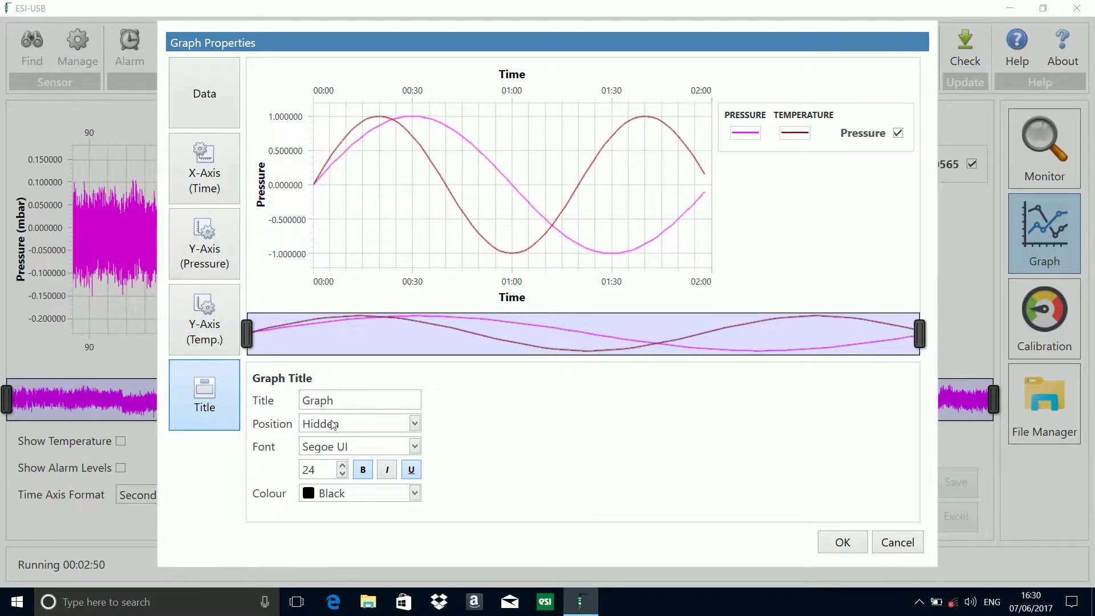
- Set the 'Graph' title position to Centre and apply it to all charts
{"action": "left_click", "coordinate": [414, 425]}
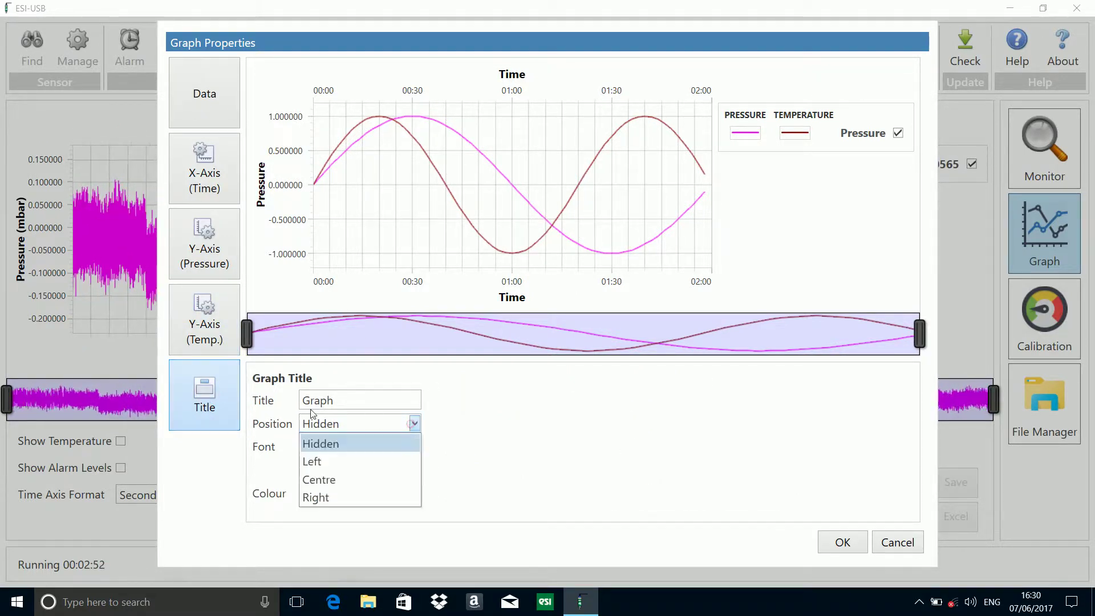
{"action": "left_click", "coordinate": [327, 480]}
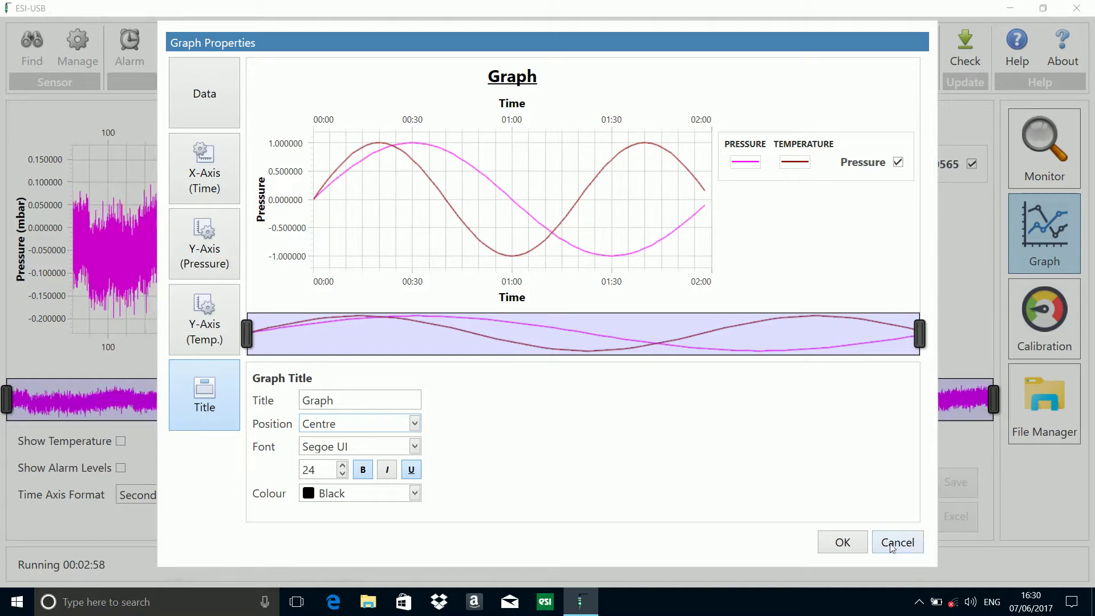
{"action": "left_click", "coordinate": [843, 542]}
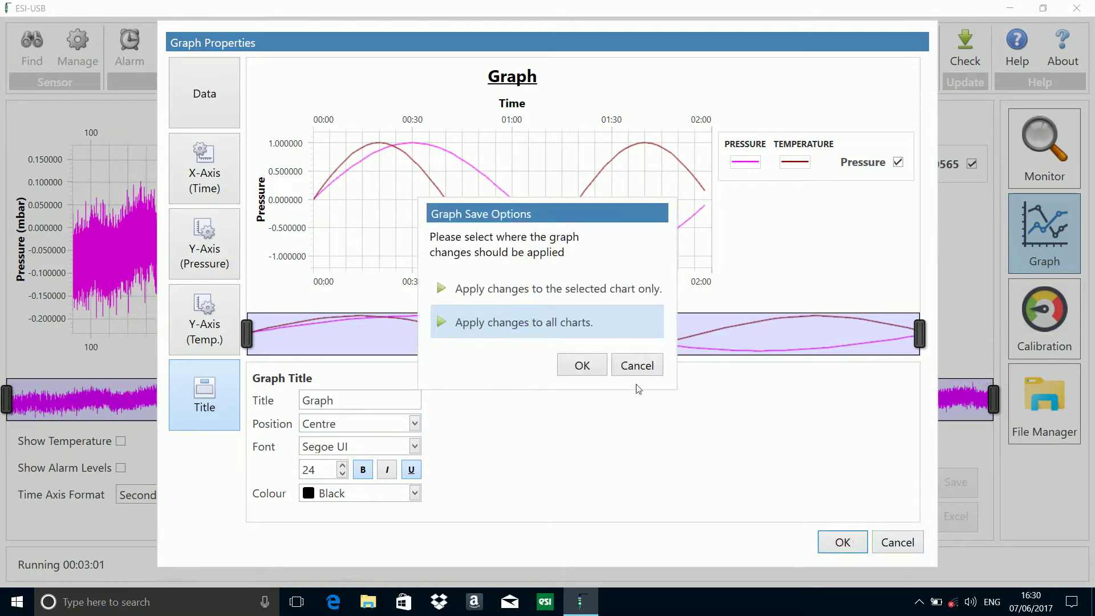
{"action": "left_click", "coordinate": [582, 365]}
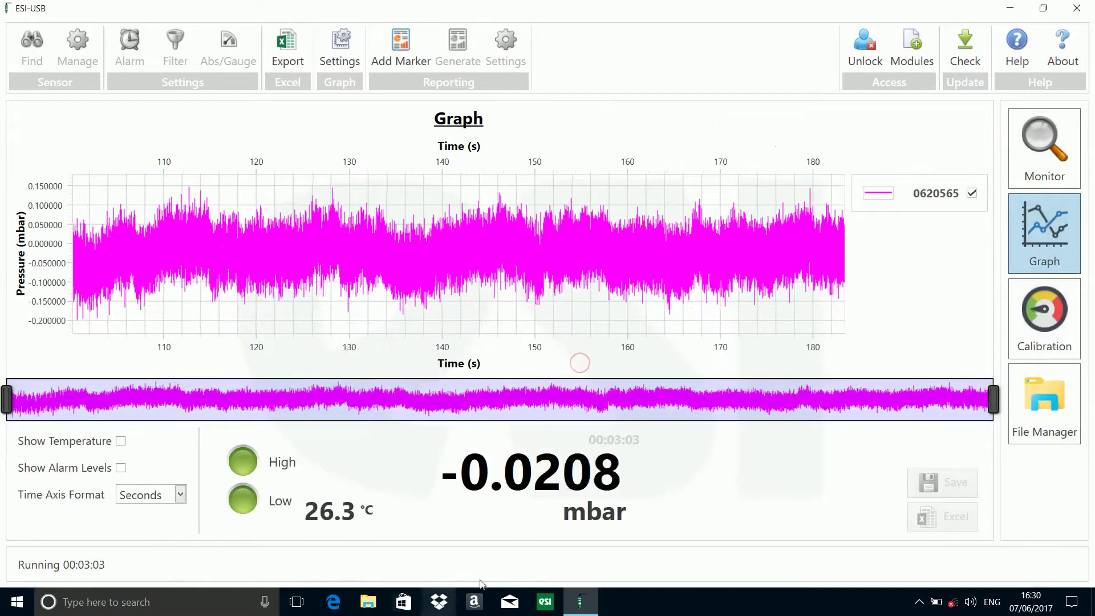